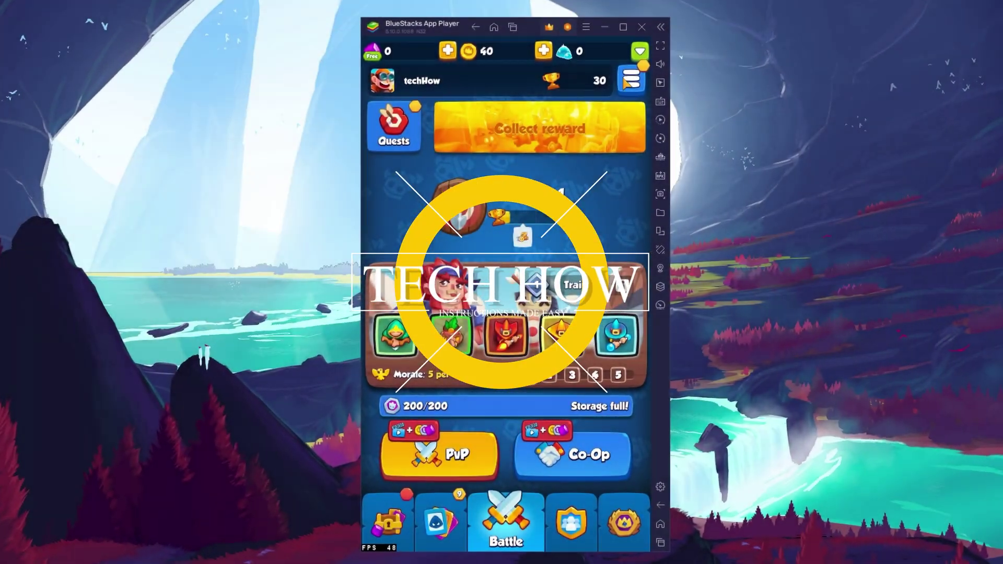
Step: Claim the day 1 Purse of Gold daily reward, bringing gold to 340
click(625, 79)
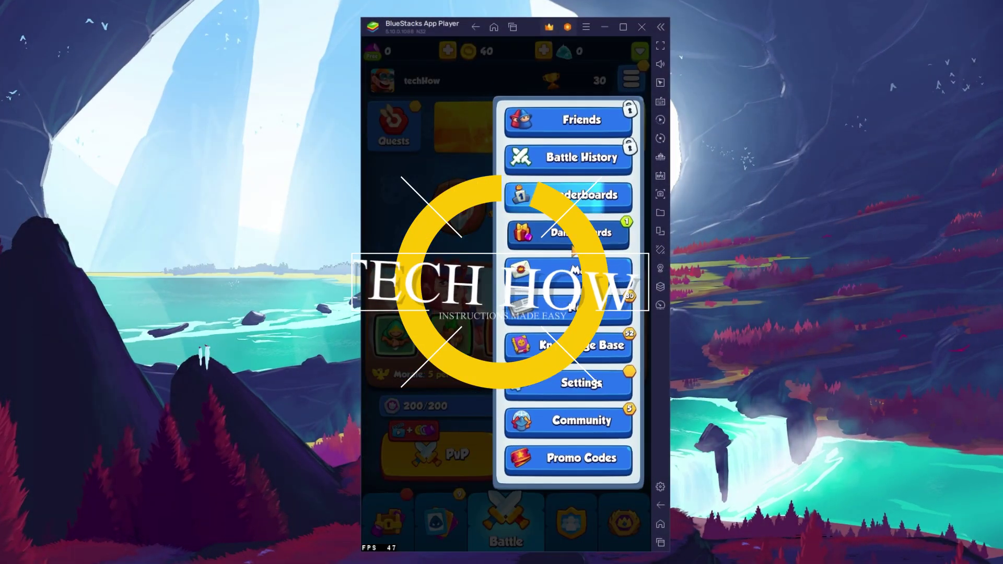
click(582, 232)
click(415, 244)
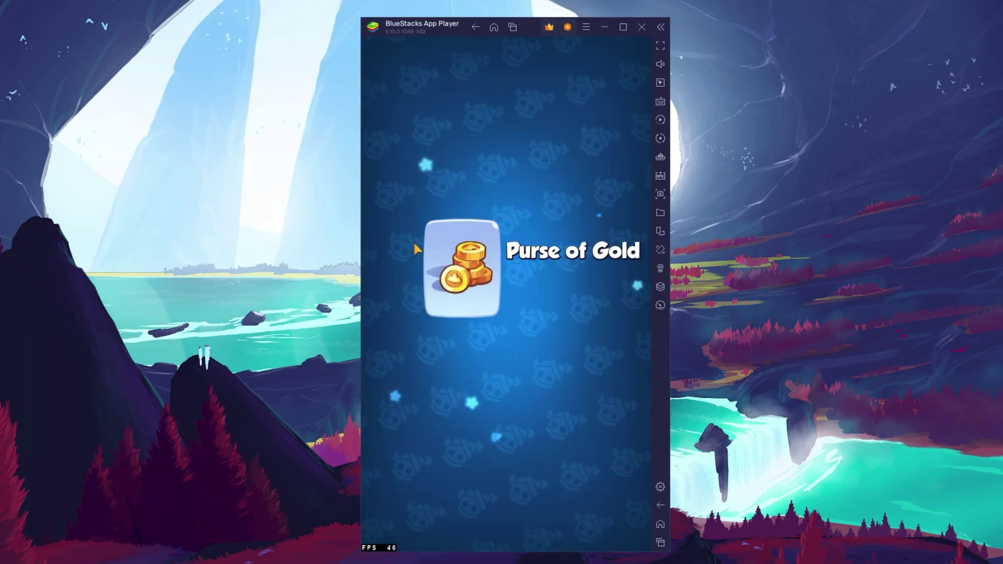
click(399, 433)
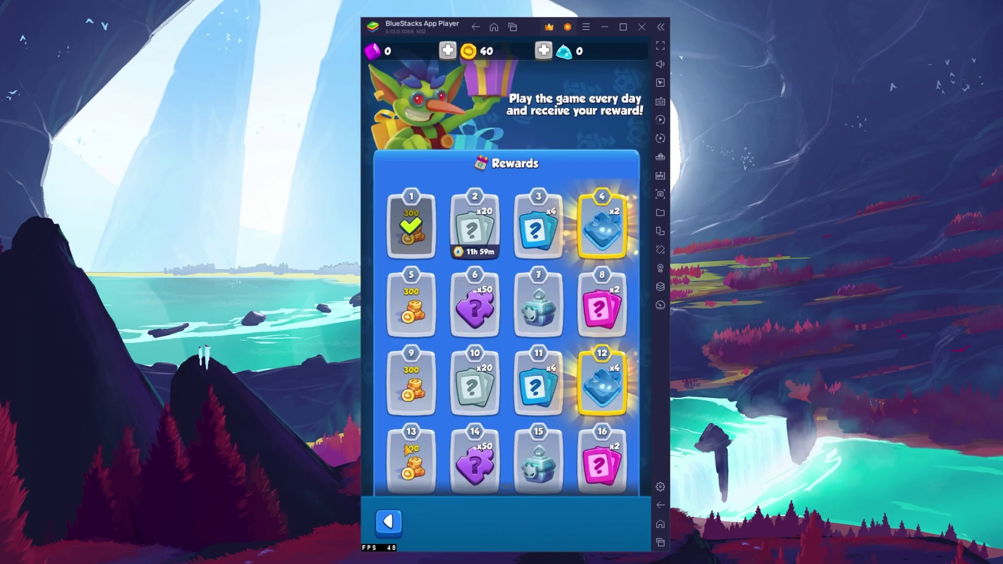
click(390, 520)
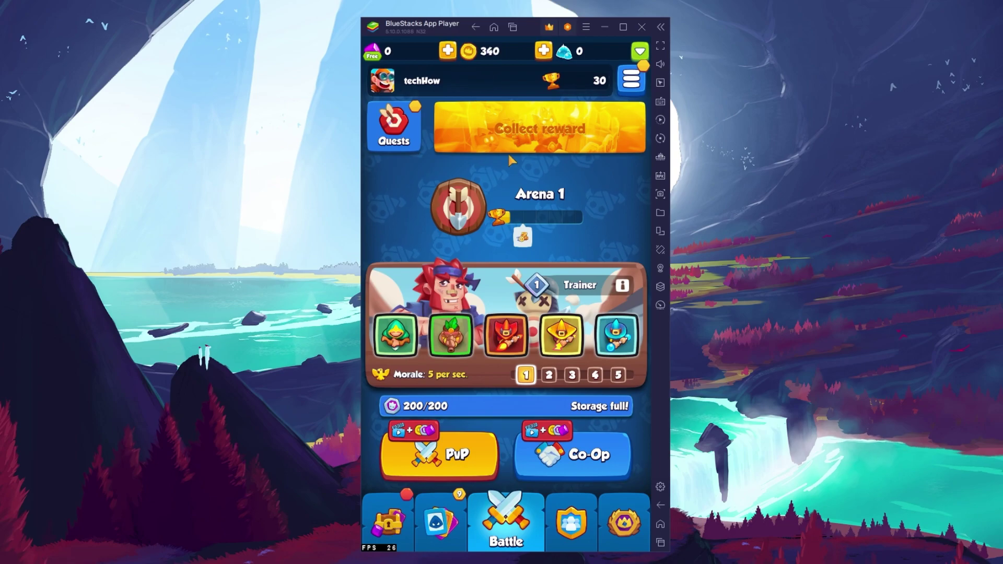
Step: Check the side menu and the Cards screen, then return to the Battle screen
click(624, 88)
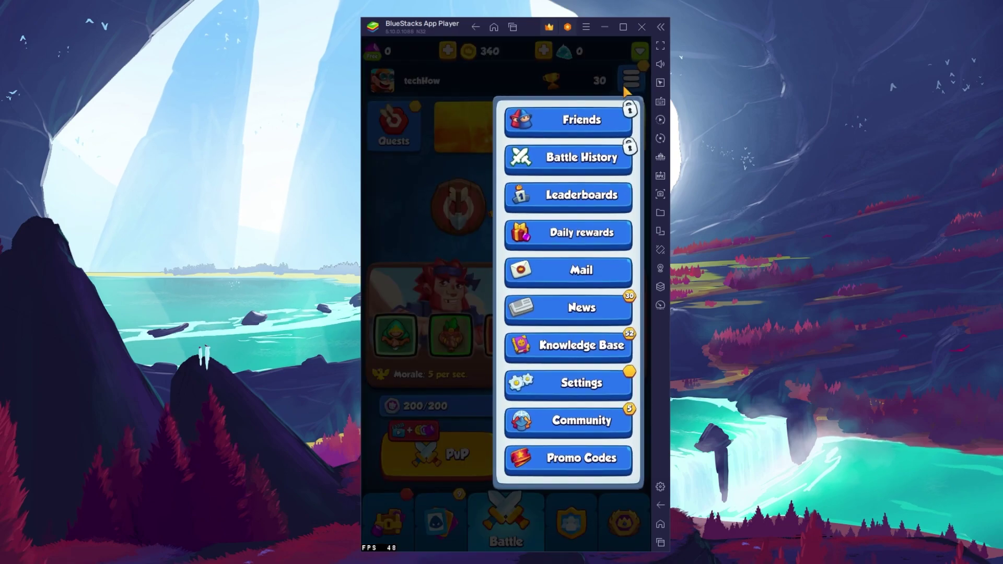
click(400, 245)
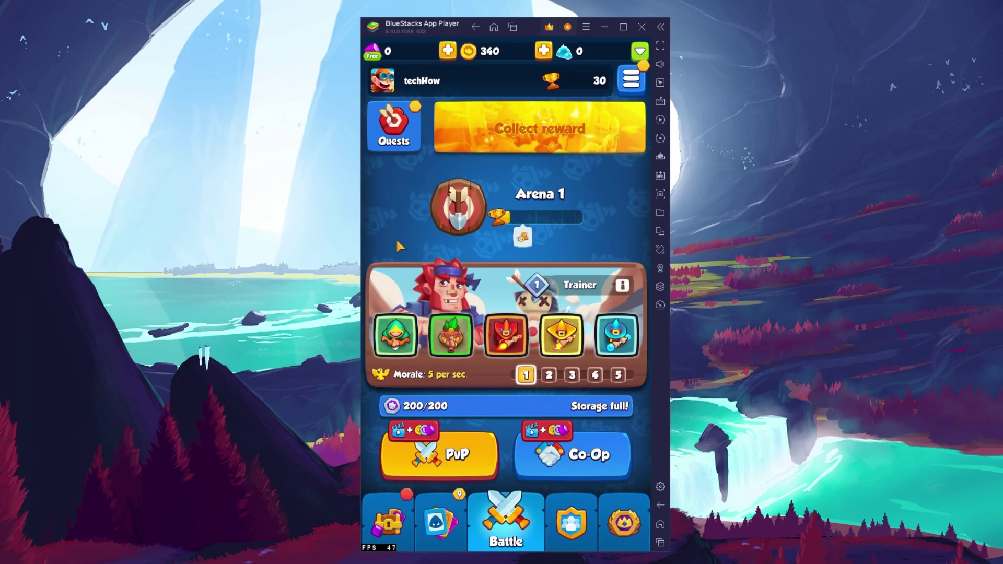
click(439, 522)
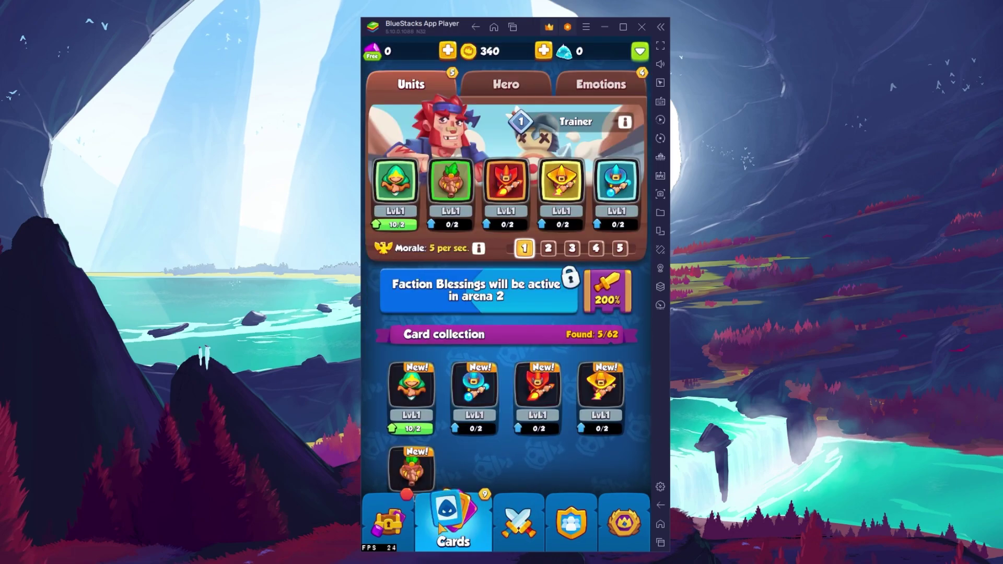
click(519, 523)
Step: Leave Rush Royale for the BlueStacks home screen and minimize the emulator window
click(654, 524)
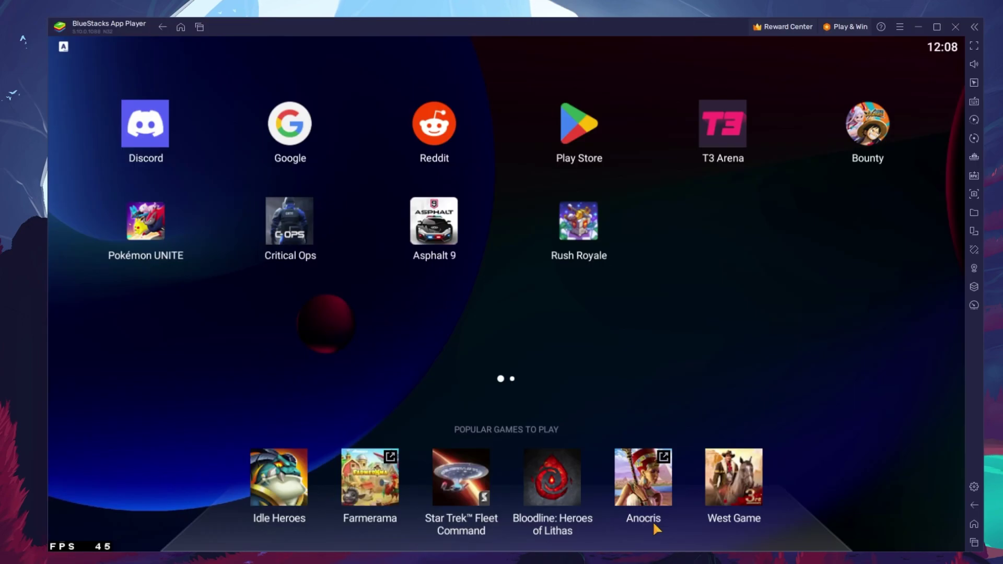
drag(569, 285, 498, 280)
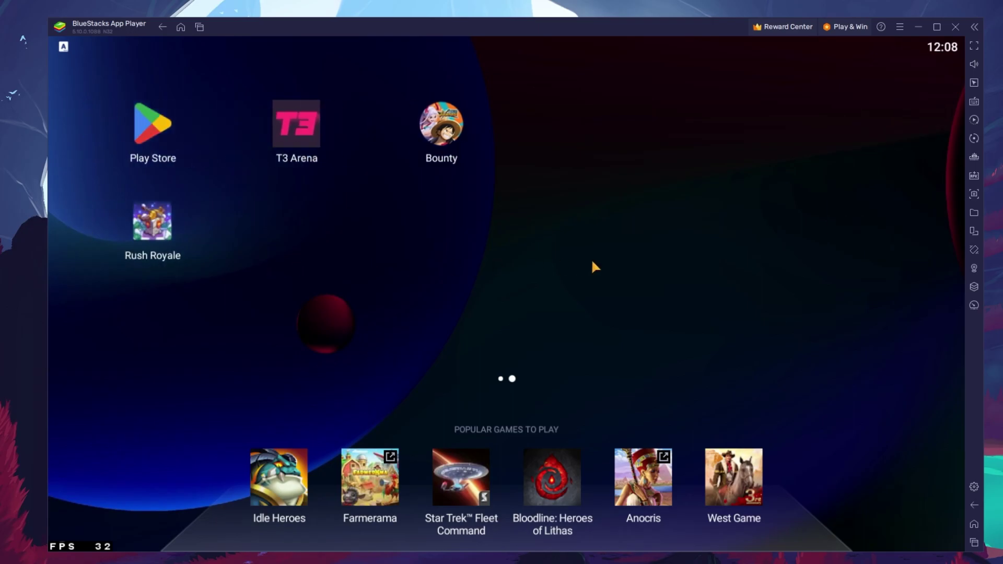
click(918, 30)
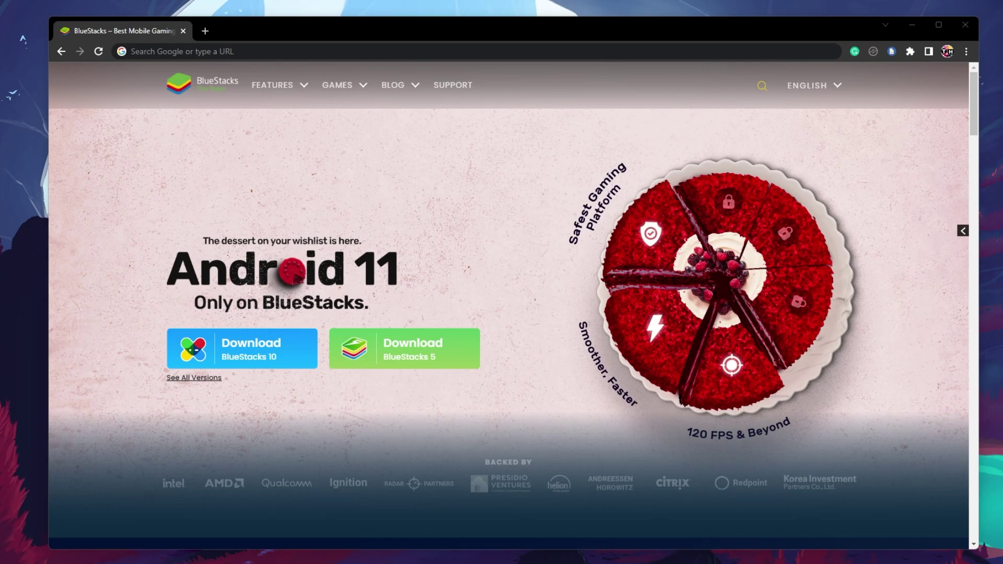
Step: Download and run BlueStacksInstaller.exe for BlueStacks 5, then minimize Chrome
click(463, 370)
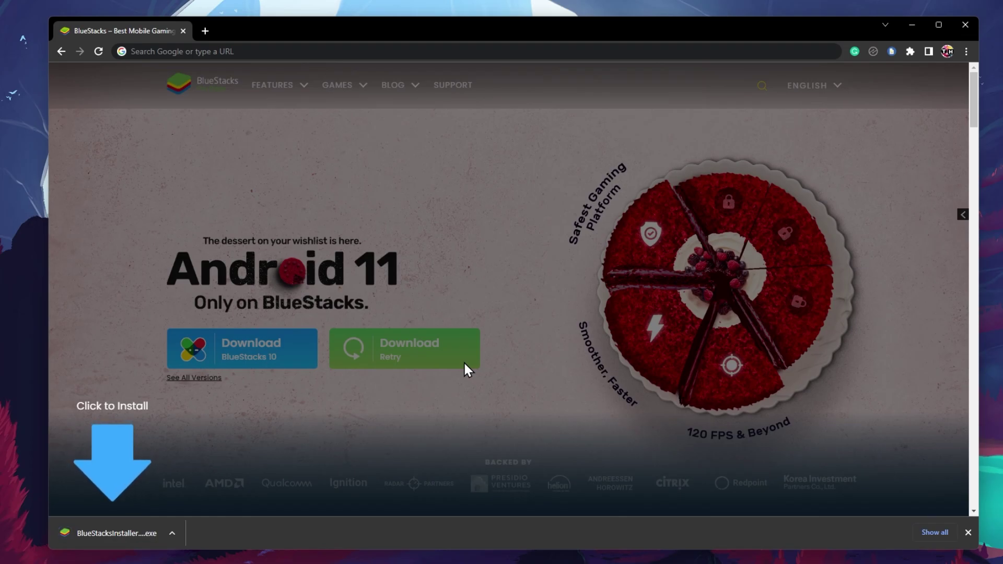
click(126, 529)
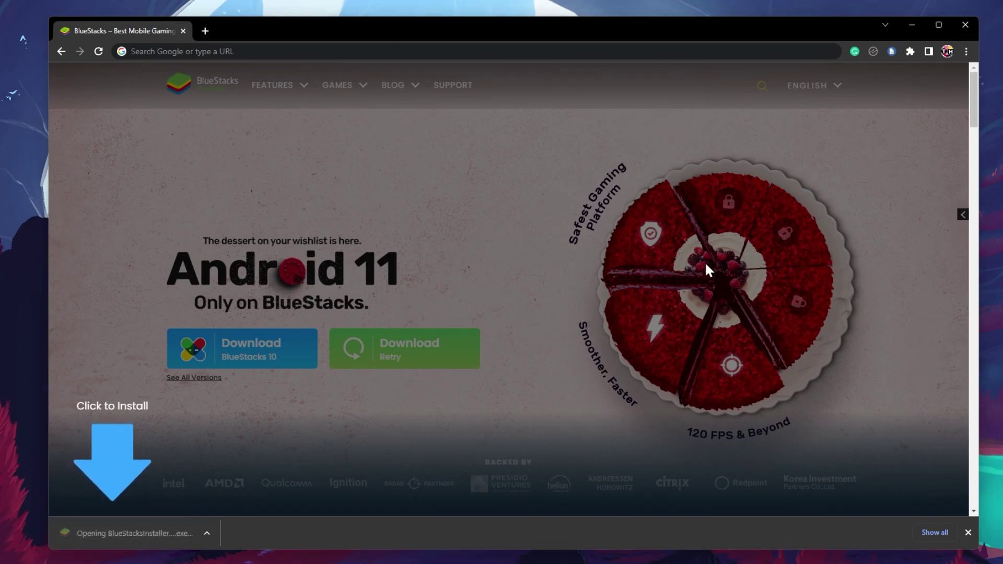
click(912, 24)
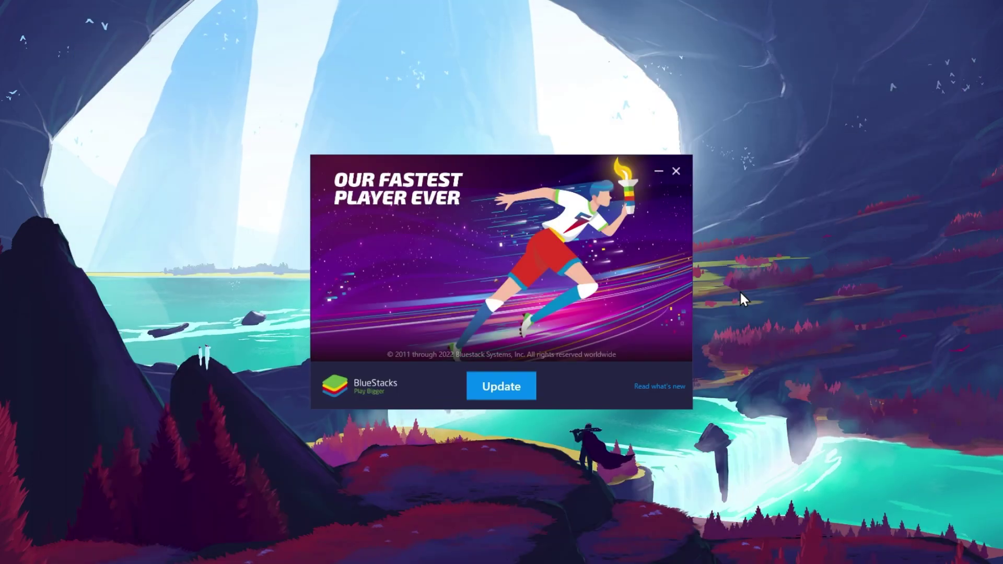
Step: Close the BlueStacks Installer update window to return to the App Player
click(677, 171)
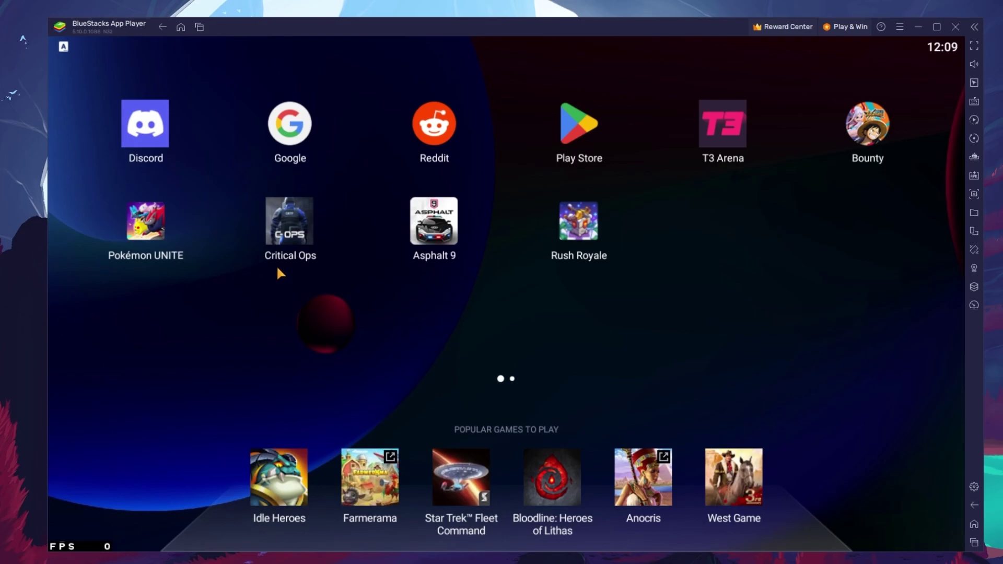
click(573, 151)
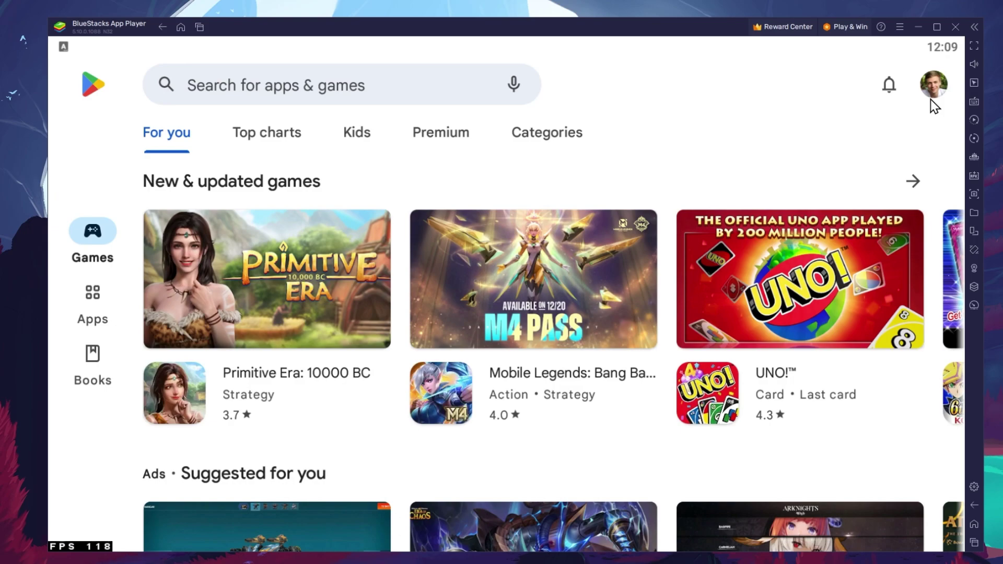
click(347, 87)
text(rus)
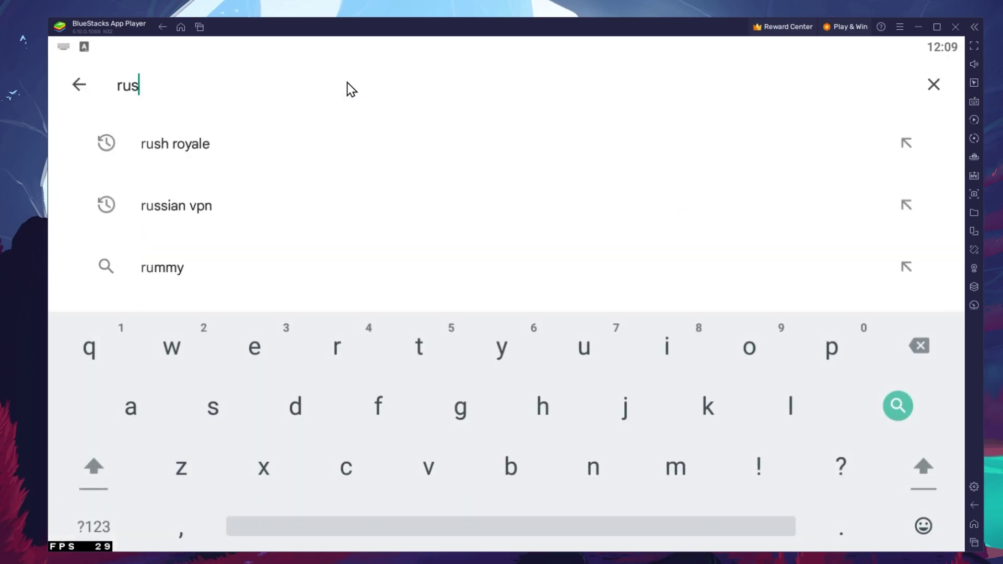
text(h ro)
click(244, 144)
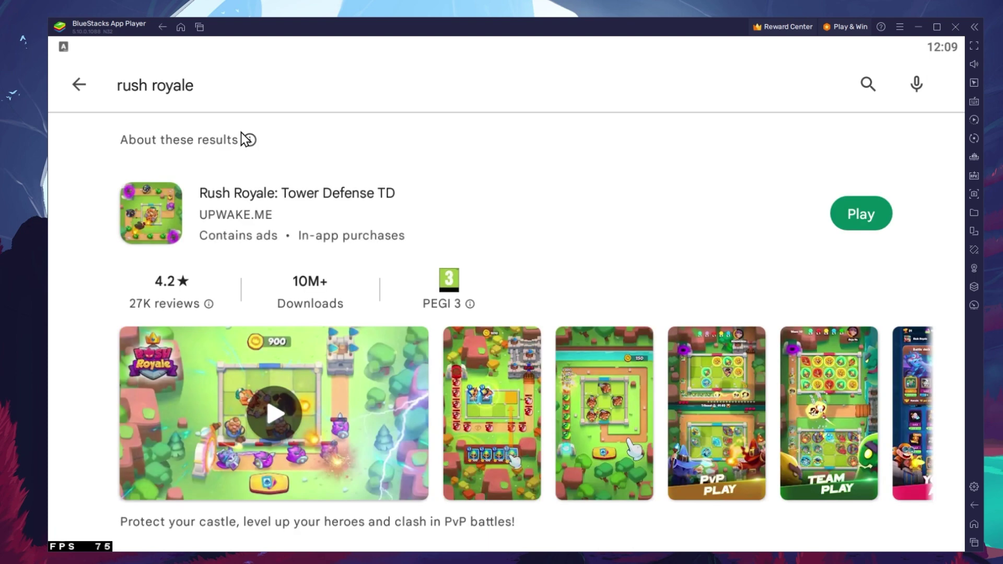
click(224, 199)
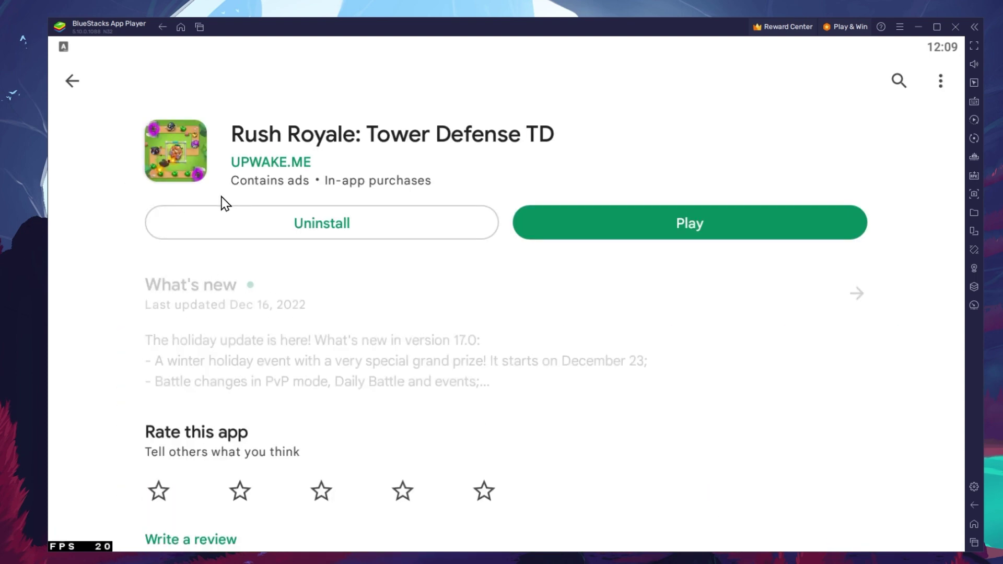
drag(480, 426, 529, 212)
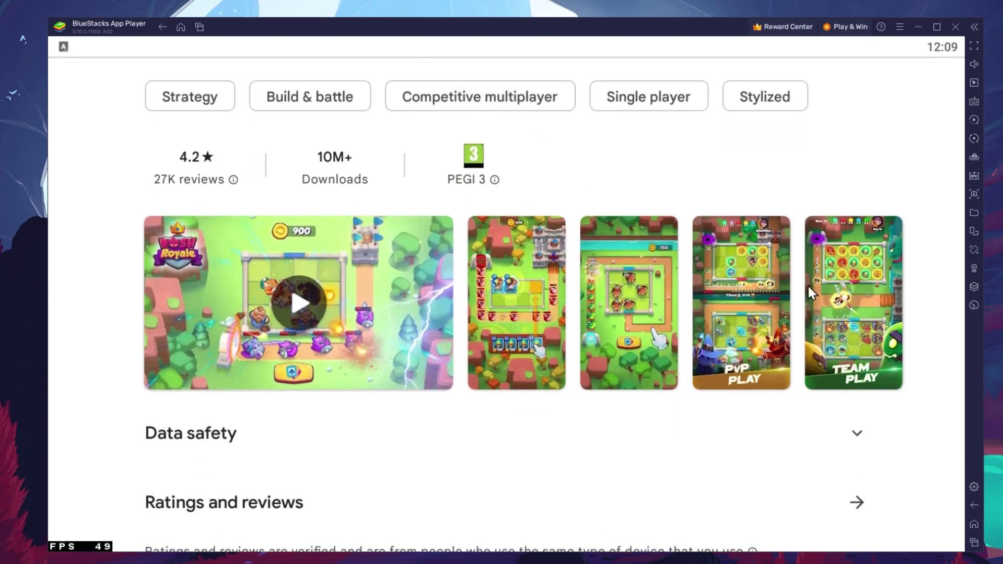
drag(811, 293, 299, 238)
drag(145, 183, 167, 477)
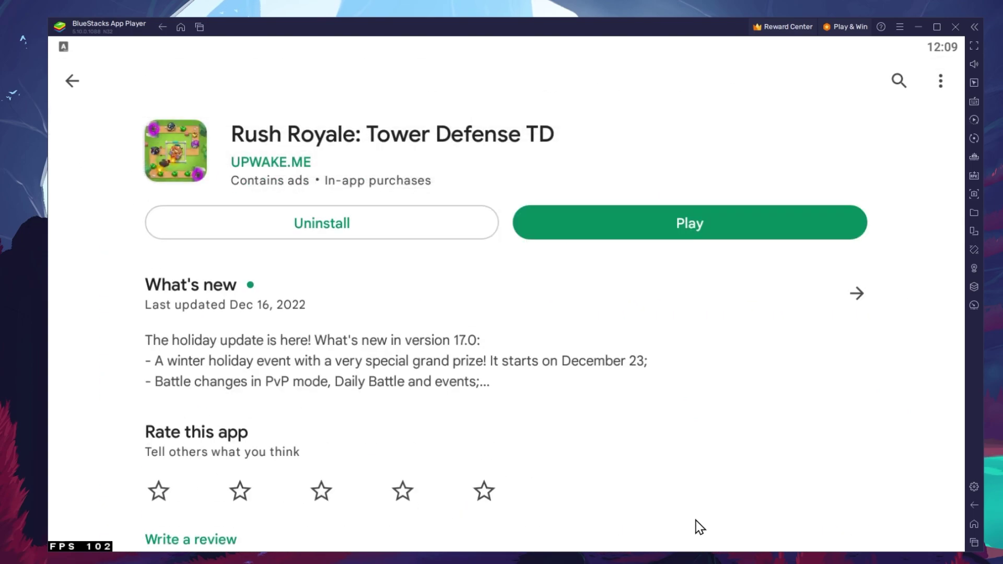
click(971, 525)
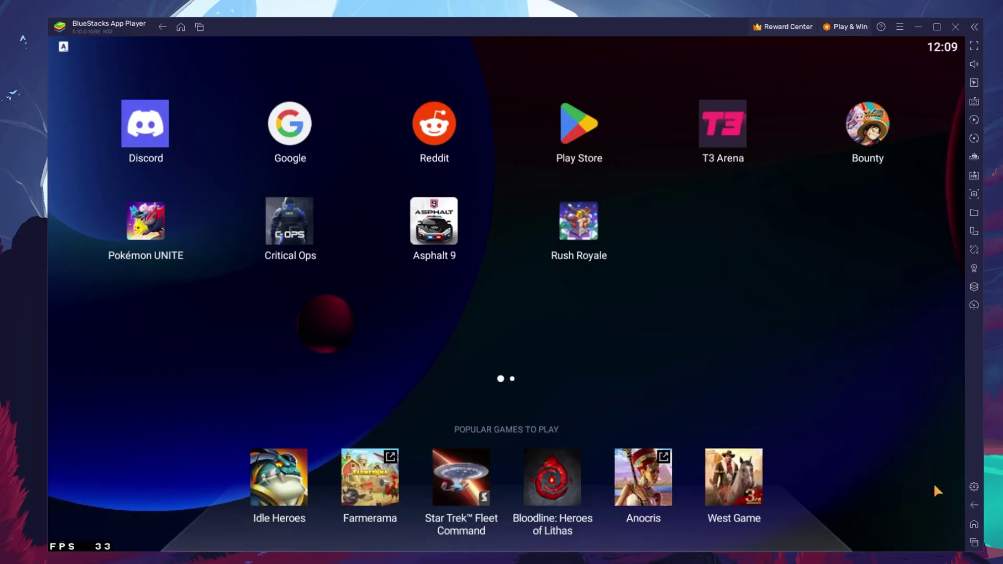
Step: Keep CPU at High (4 Cores), memory at High (4 GB) and performance mode Balanced
click(973, 487)
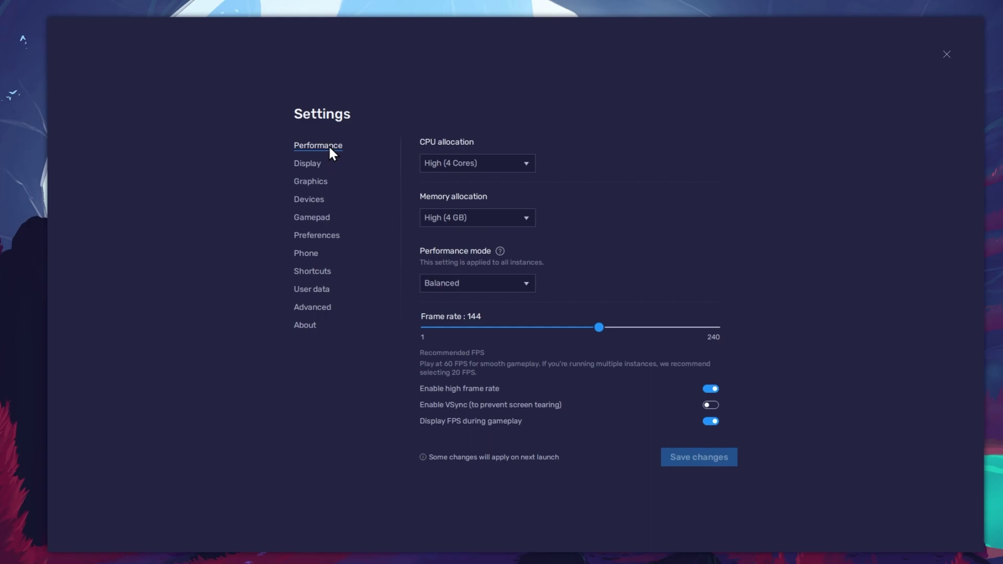
click(527, 164)
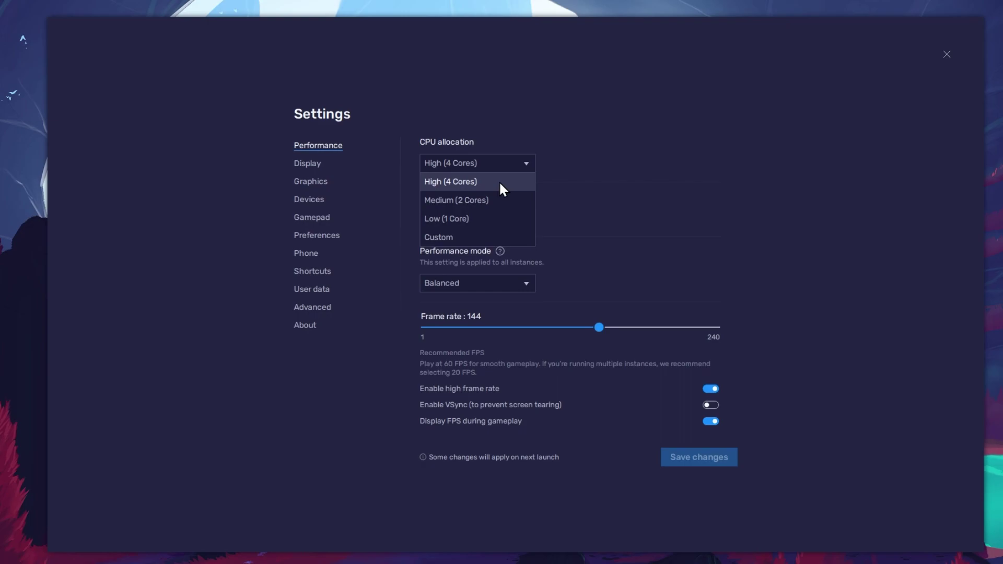
click(552, 165)
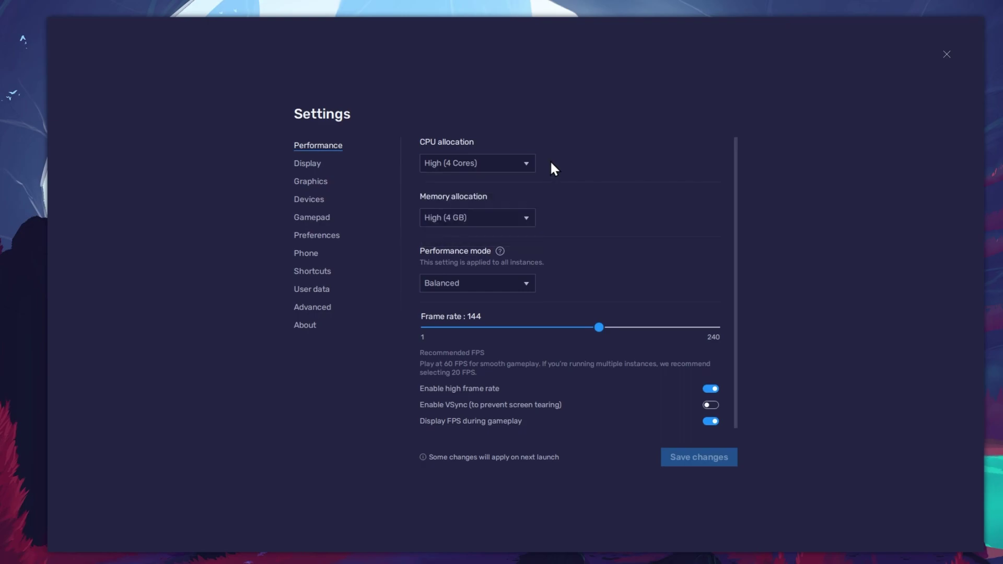
click(533, 219)
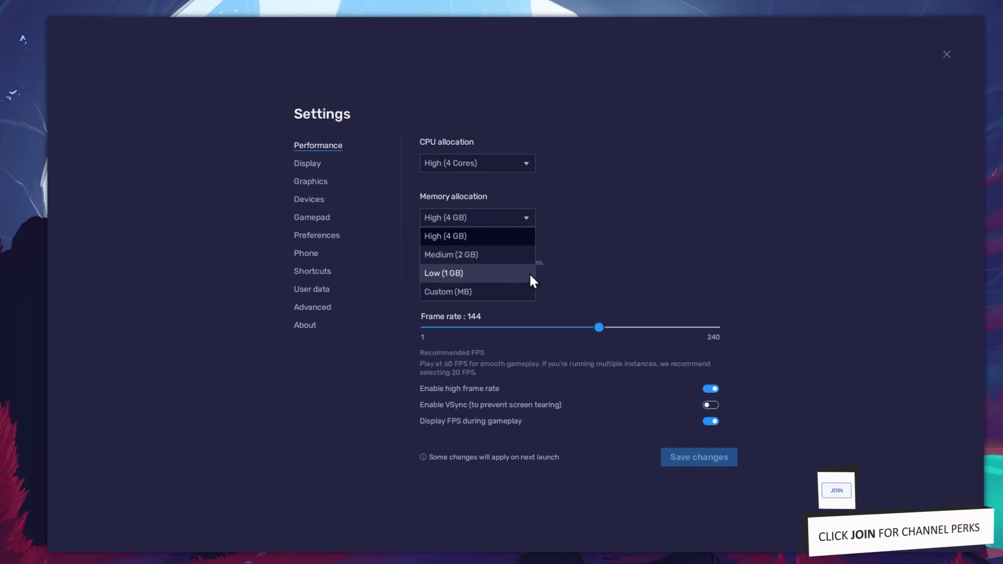
click(576, 218)
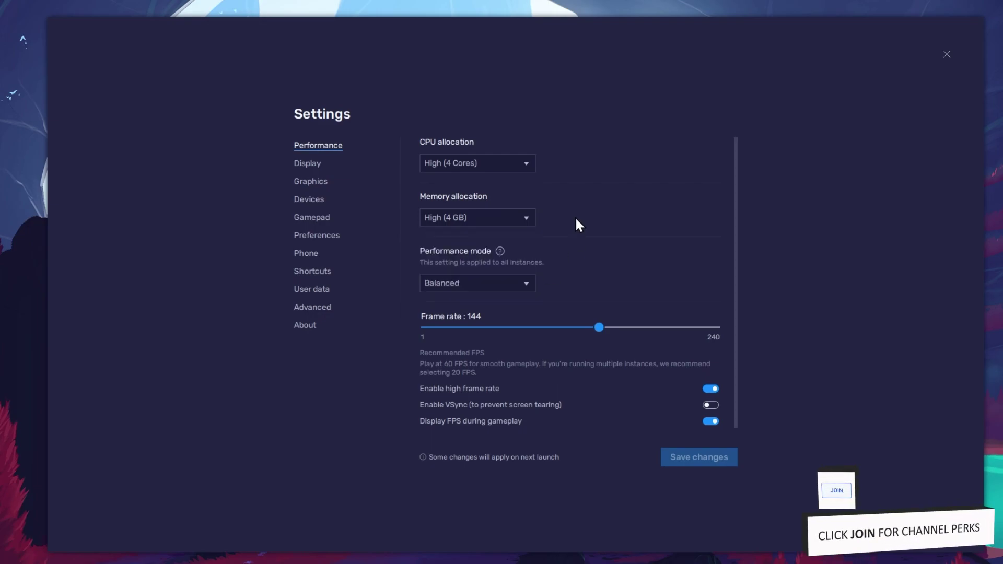
click(516, 282)
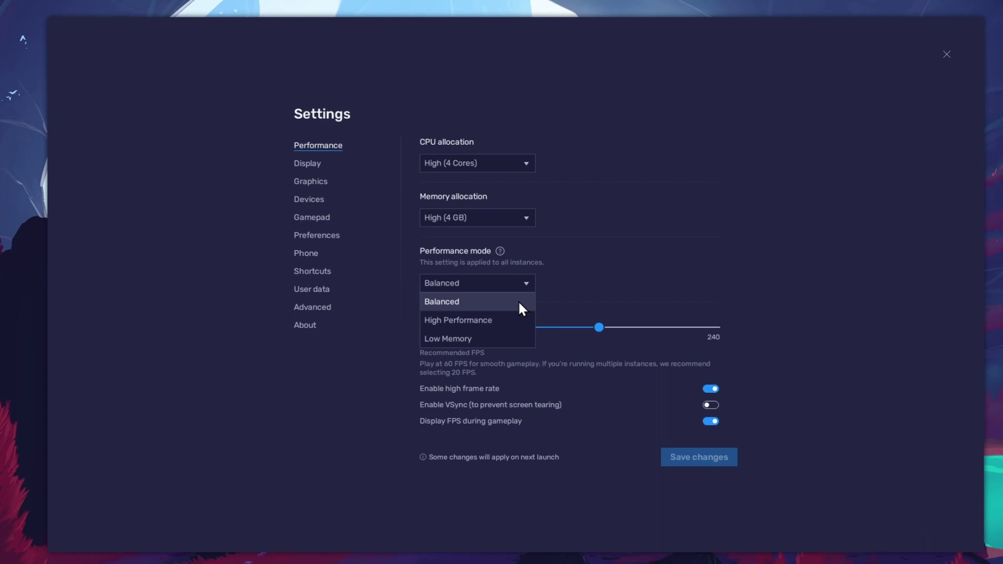
click(555, 283)
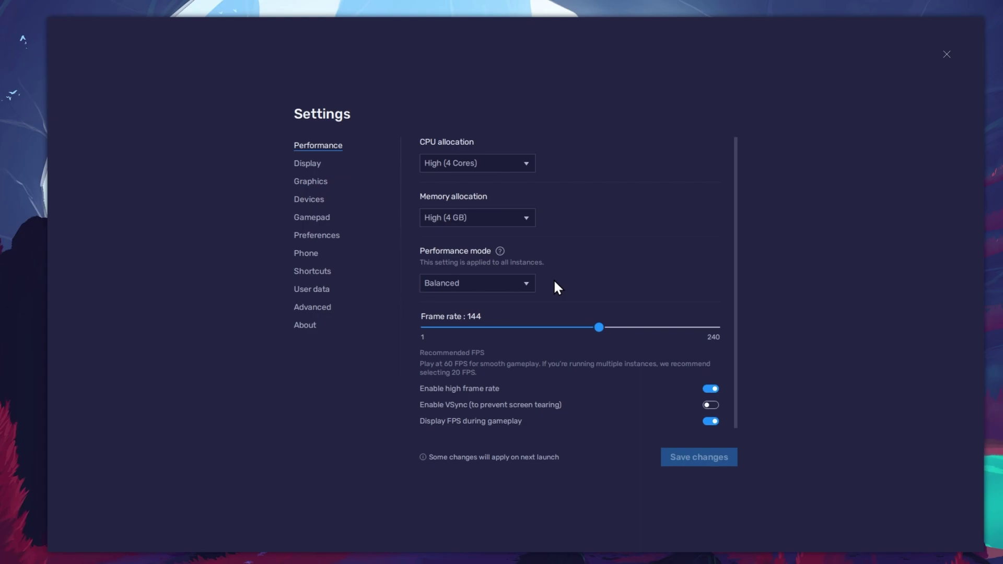
Step: Set the frame rate slider to 144
click(710, 389)
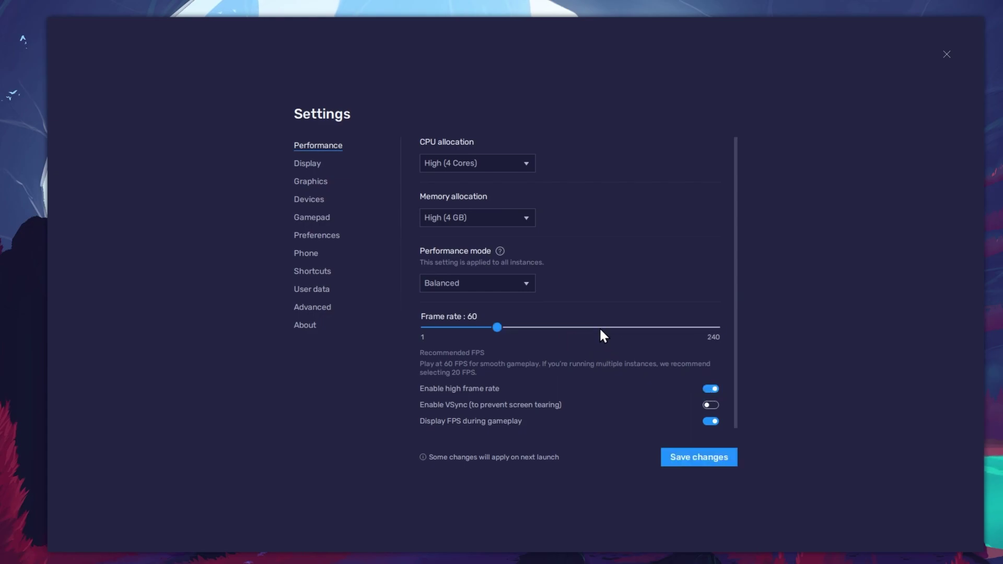
drag(600, 328, 601, 327)
key(Left)
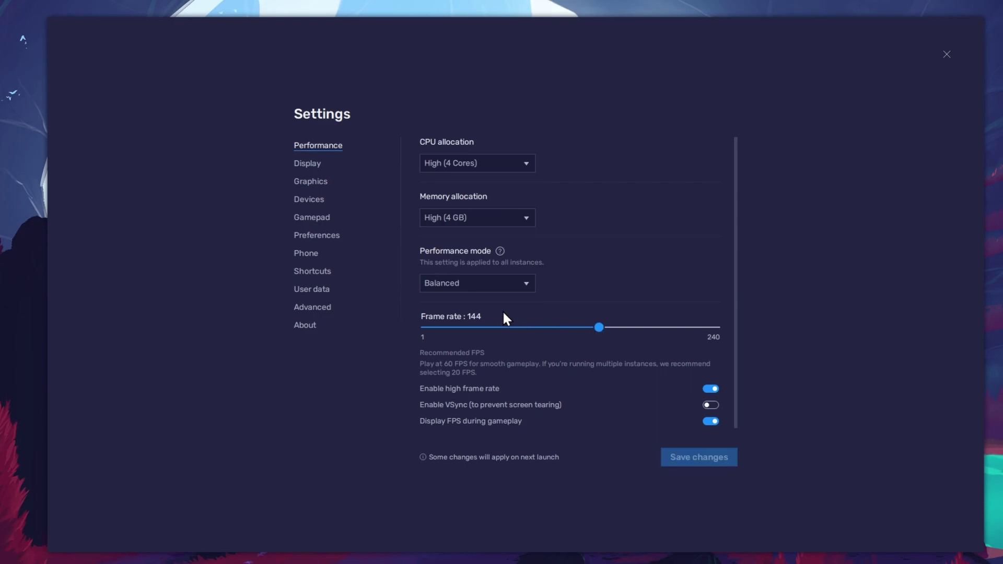
right_click(32, 337)
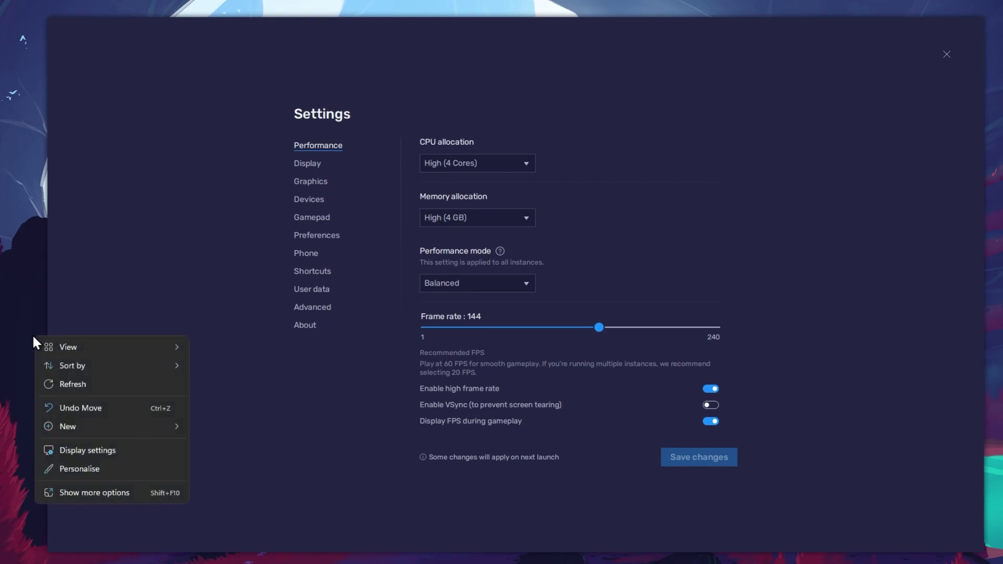
click(154, 453)
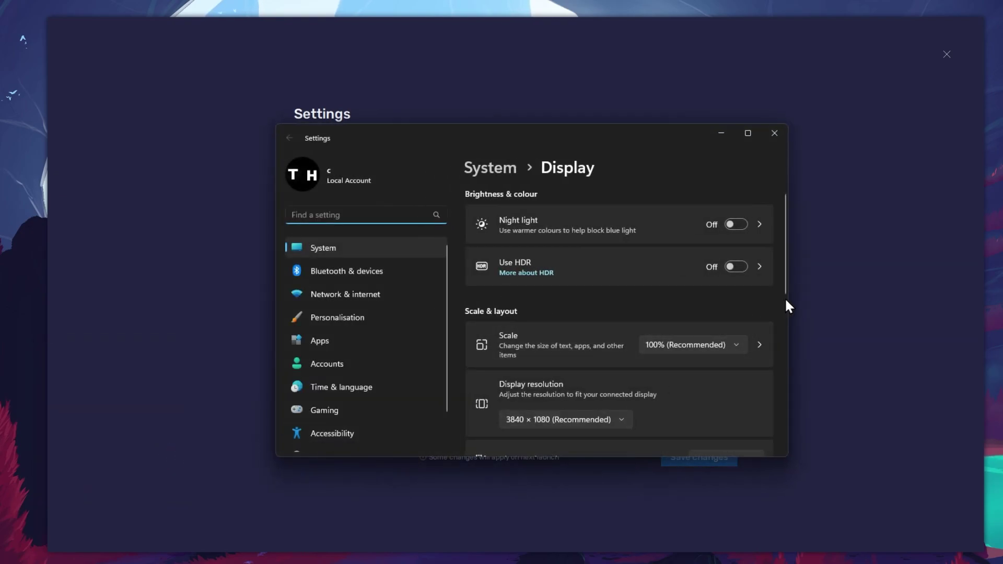
drag(786, 287, 778, 389)
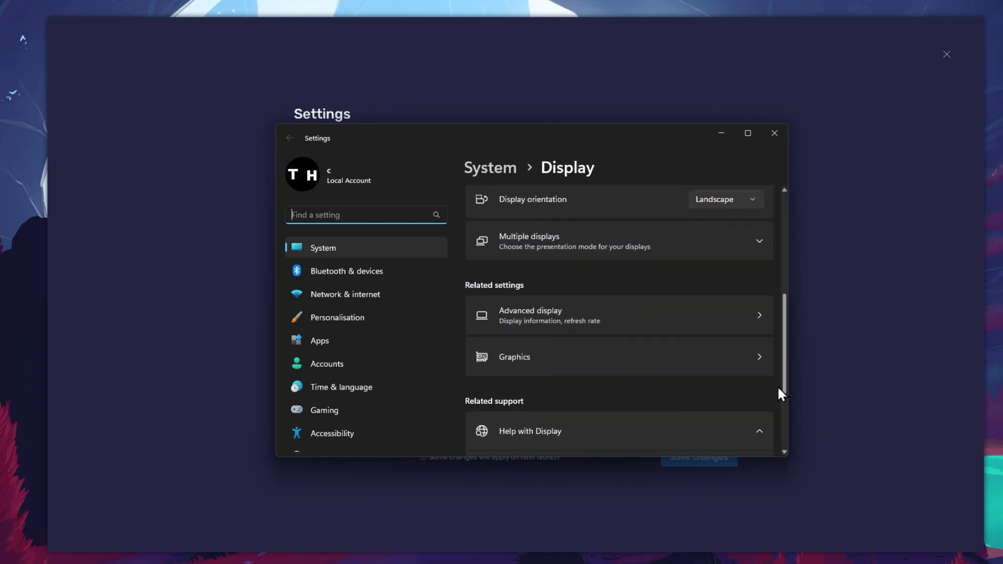
click(693, 321)
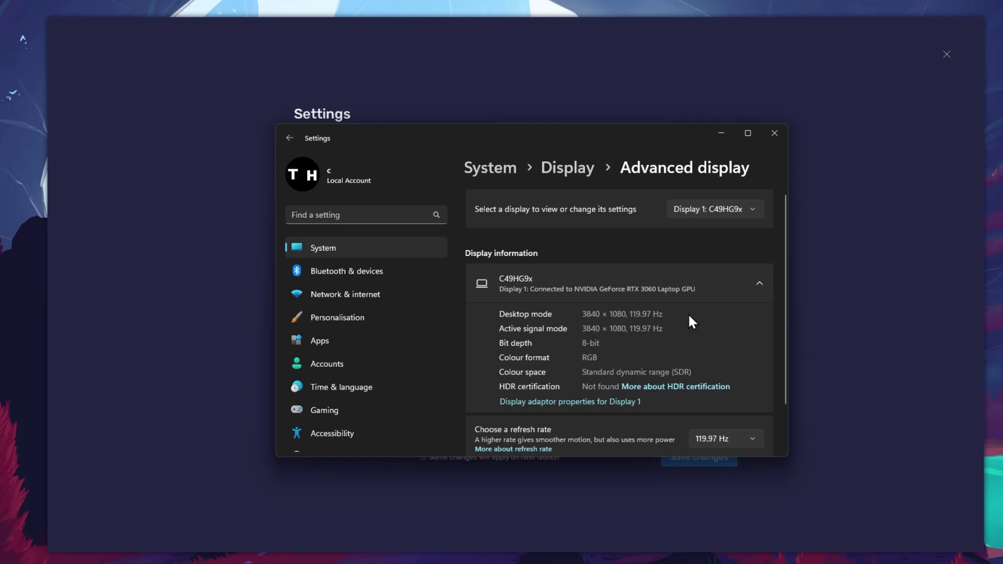
scroll(689, 313, down, 2)
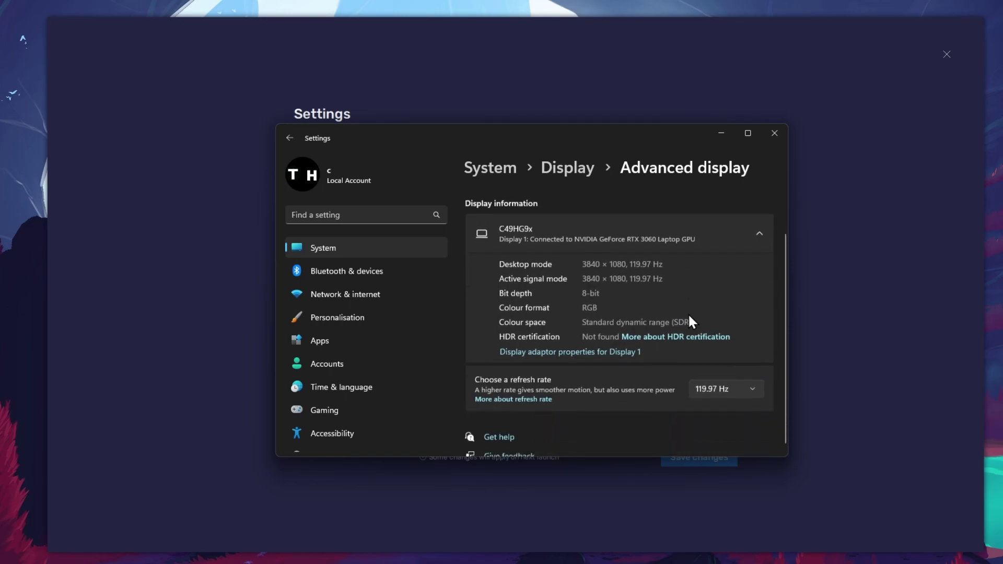
click(752, 387)
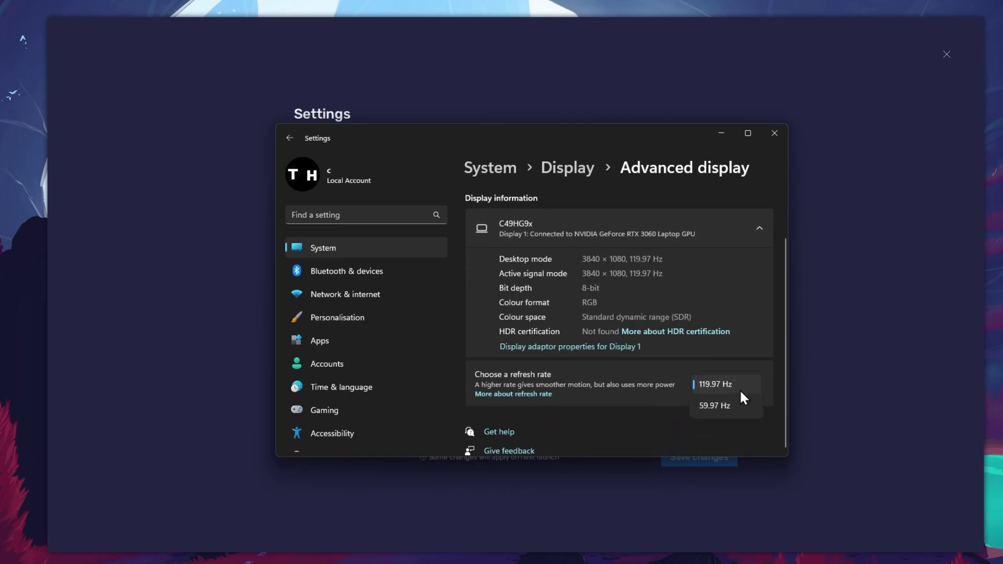
click(780, 385)
click(776, 131)
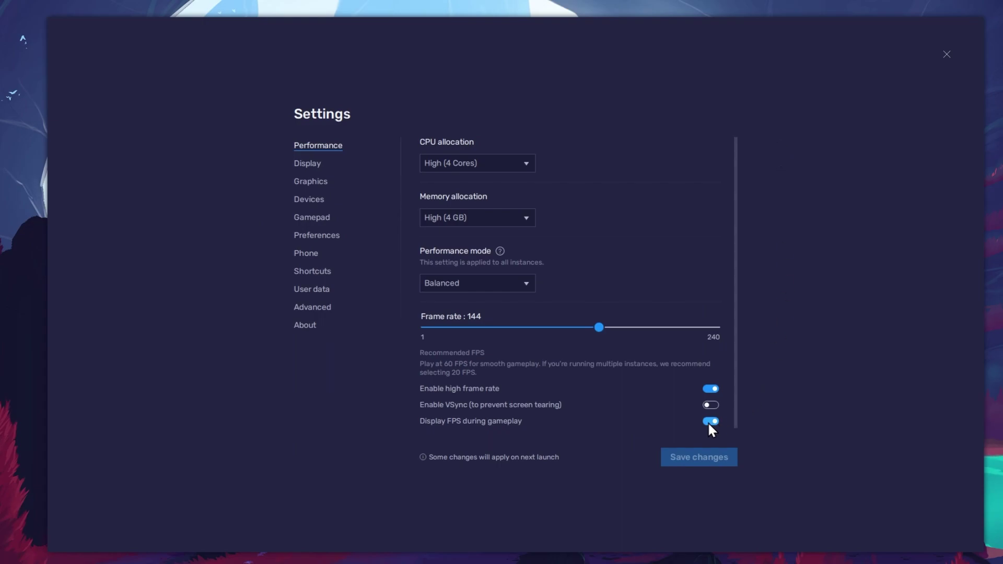
Step: Set the display to Portrait at 900 x 1600 resolution and close Settings
click(296, 164)
click(487, 167)
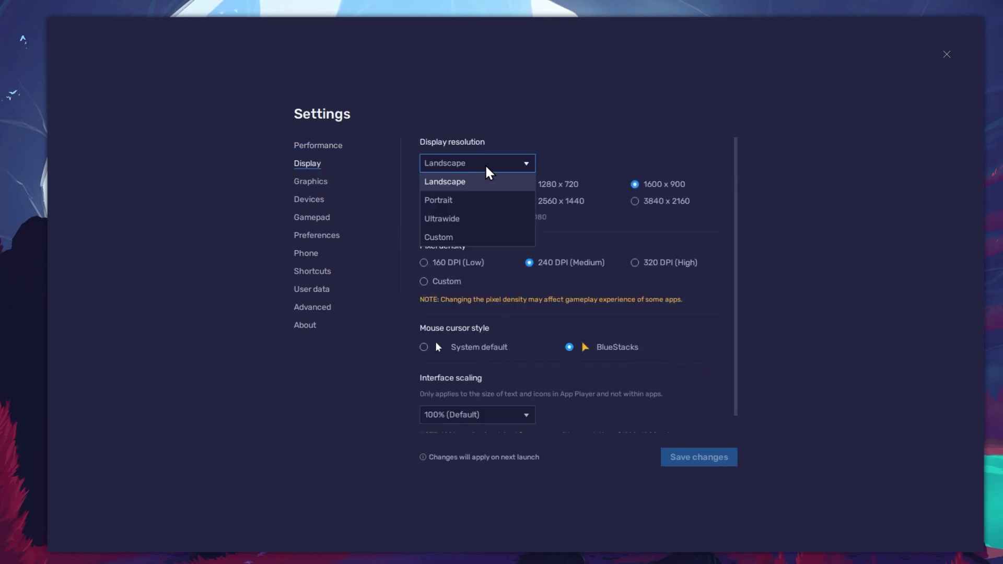
click(476, 200)
click(530, 184)
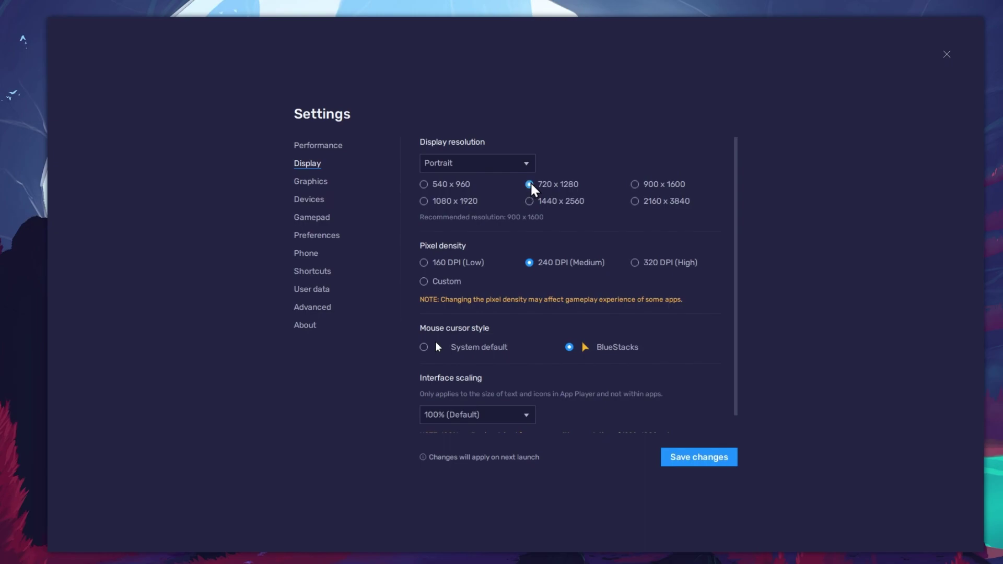
click(529, 201)
click(635, 185)
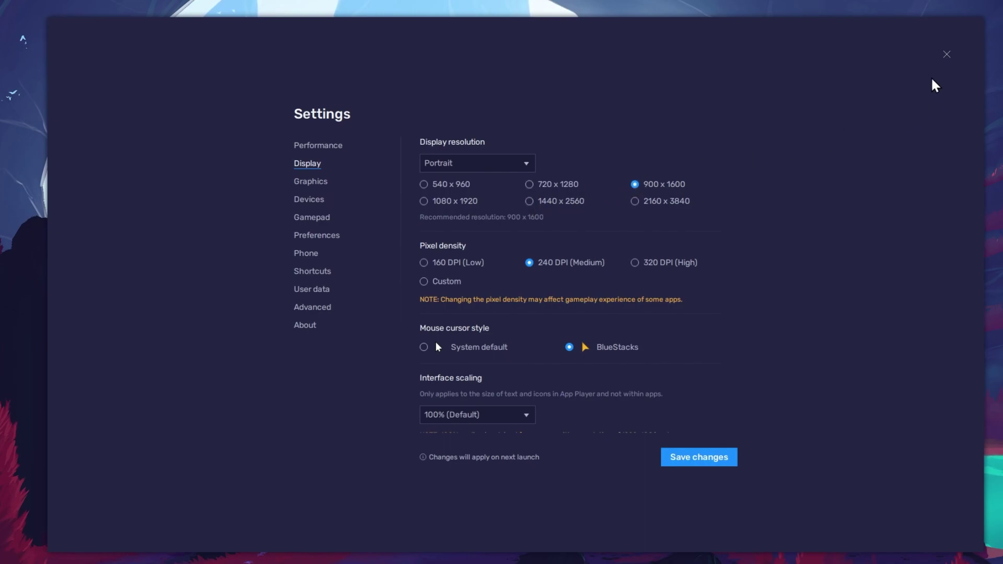
click(947, 55)
Step: Confirm leaving Settings, widen the window, launch Rush Royale and move its portrait window up-left
click(549, 313)
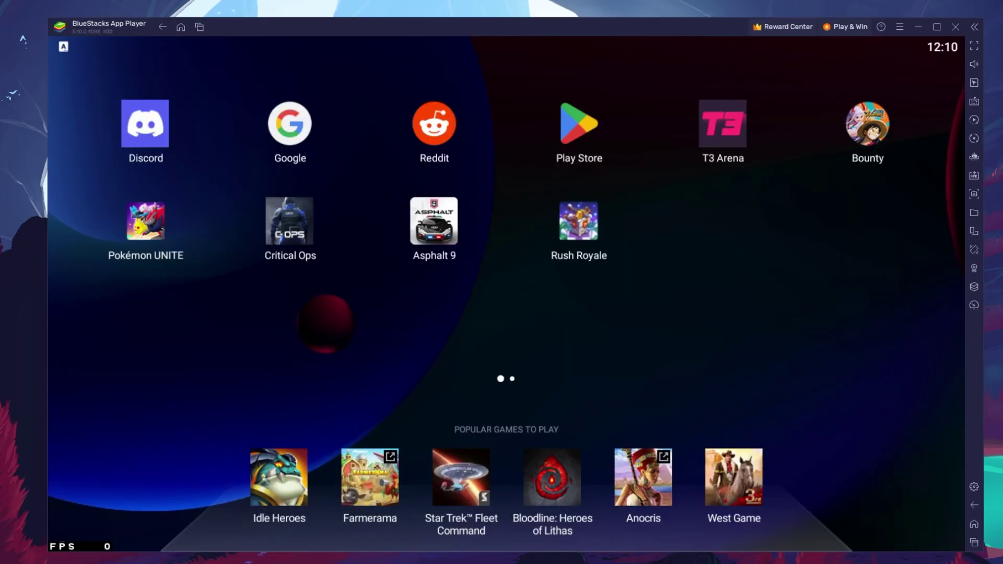
mouse_move(987, 559)
mouse_down()
mouse_move(964, 554)
mouse_move(985, 548)
mouse_up()
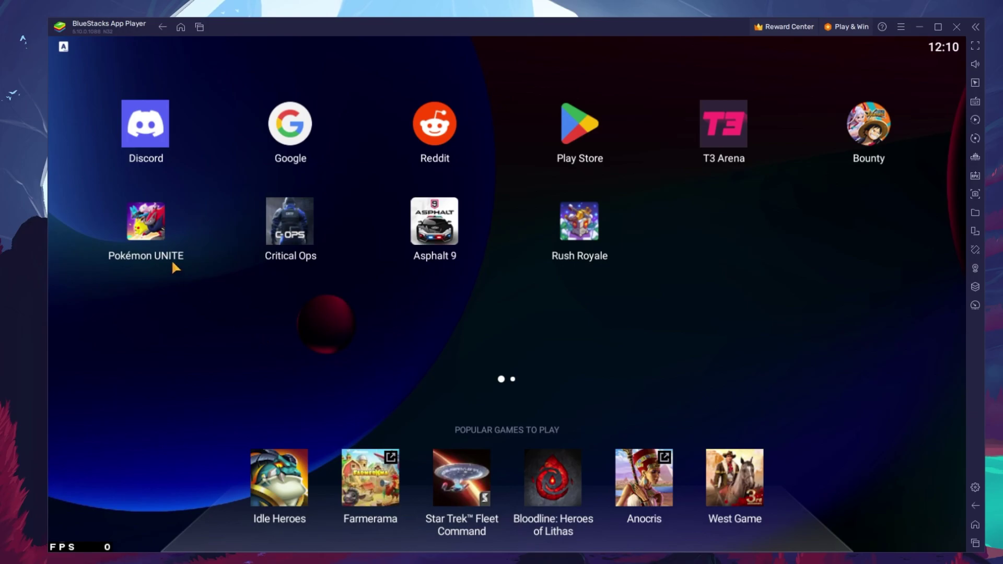
click(574, 238)
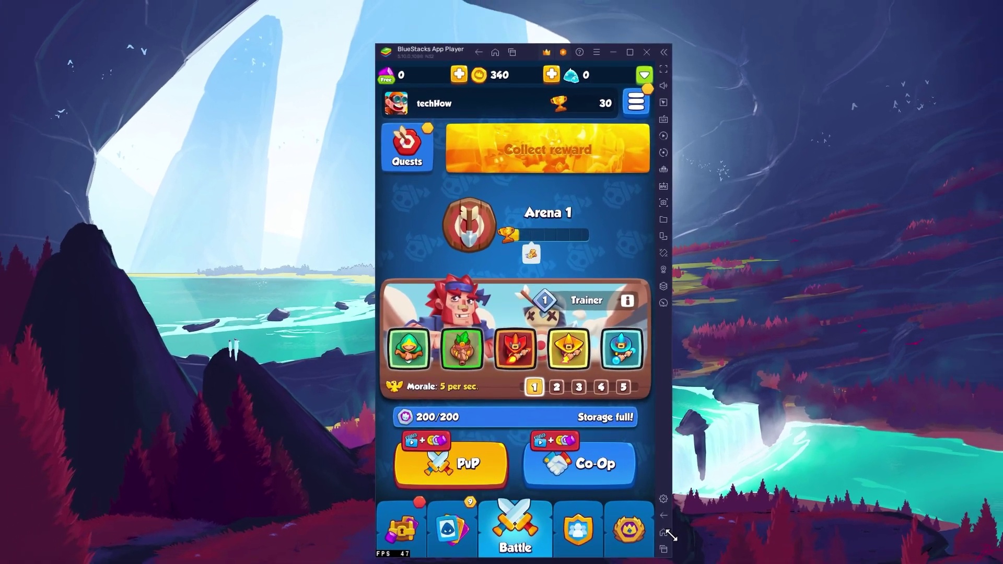
drag(518, 58, 508, 33)
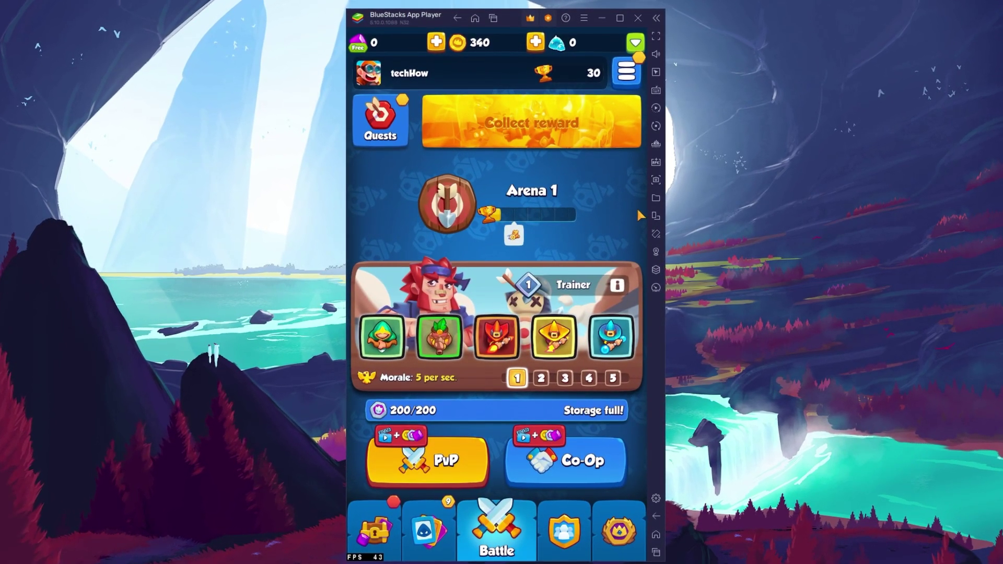
Step: Open Rush Royale's Settings from the hamburger menu and toggle Sound off and back on
click(627, 73)
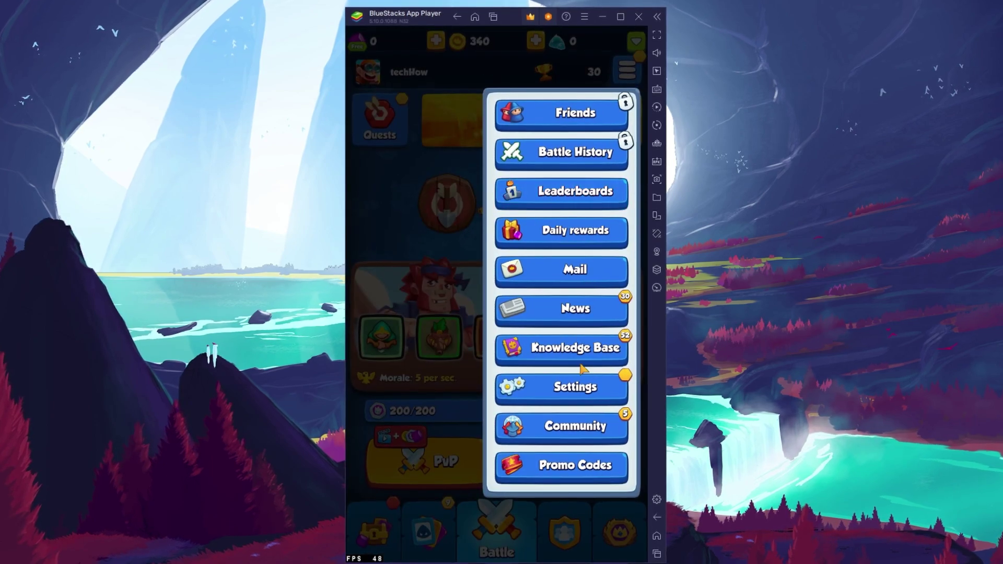
click(585, 388)
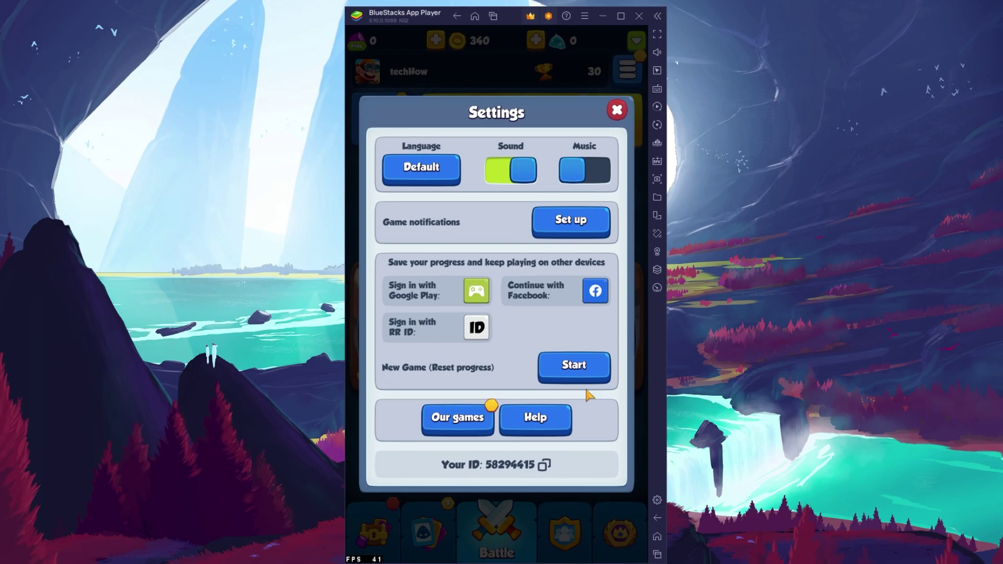
click(519, 179)
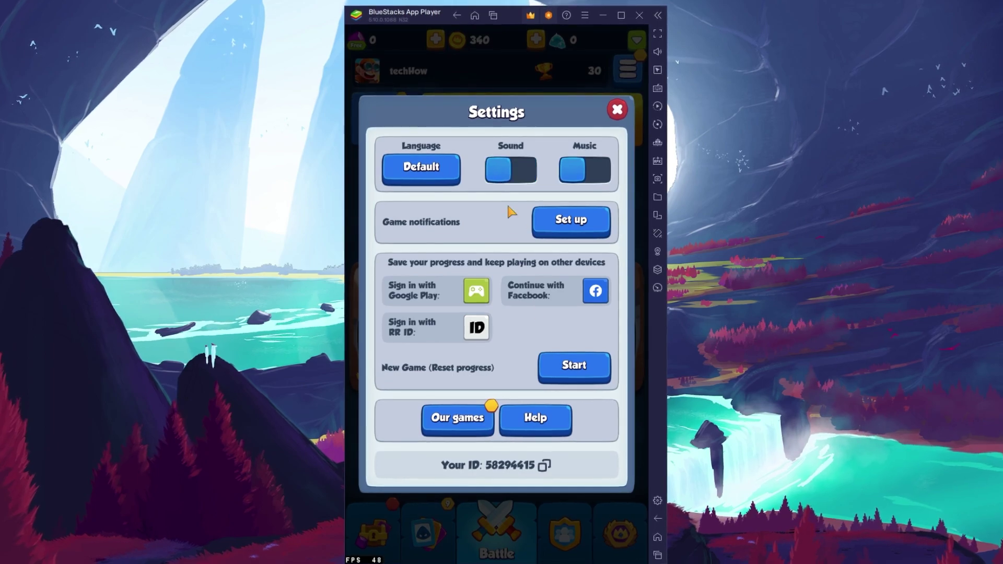
click(503, 188)
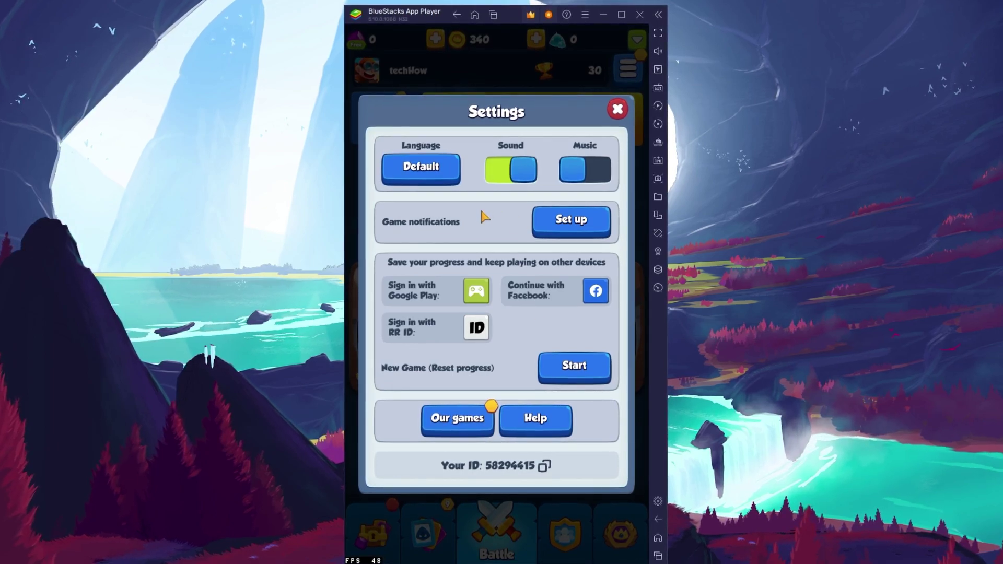